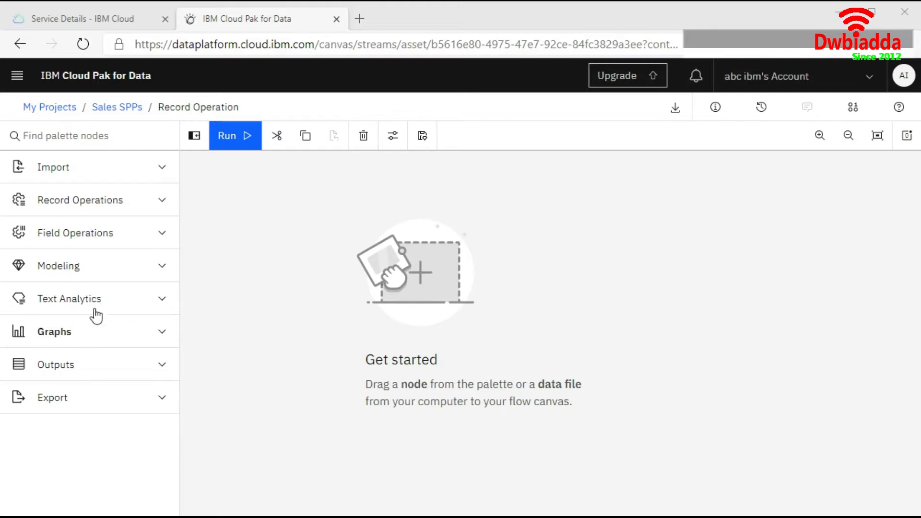
Add a Select node from the Record Operations palette onto the flow canvas
{"action": "left_click", "coordinate": [80, 201]}
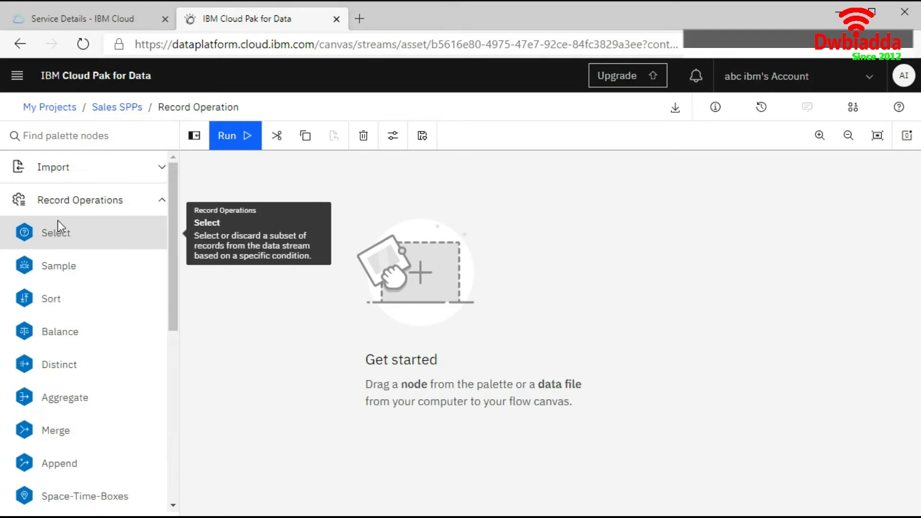
{"action": "left_click_drag", "start_coordinate": [54, 229], "coordinate": [315, 241]}
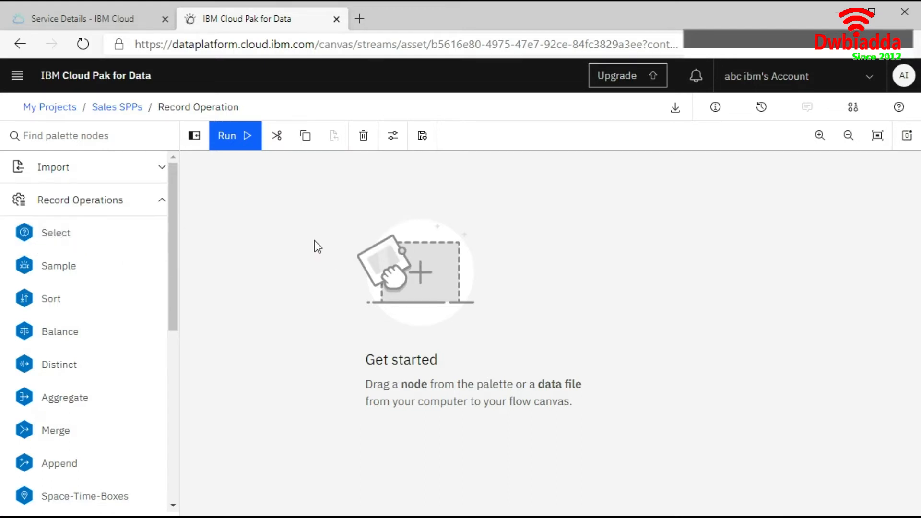
{"action": "left_click_drag", "start_coordinate": [316, 244], "coordinate": [264, 316]}
{"action": "mouse_move", "coordinate": [239, 327]}
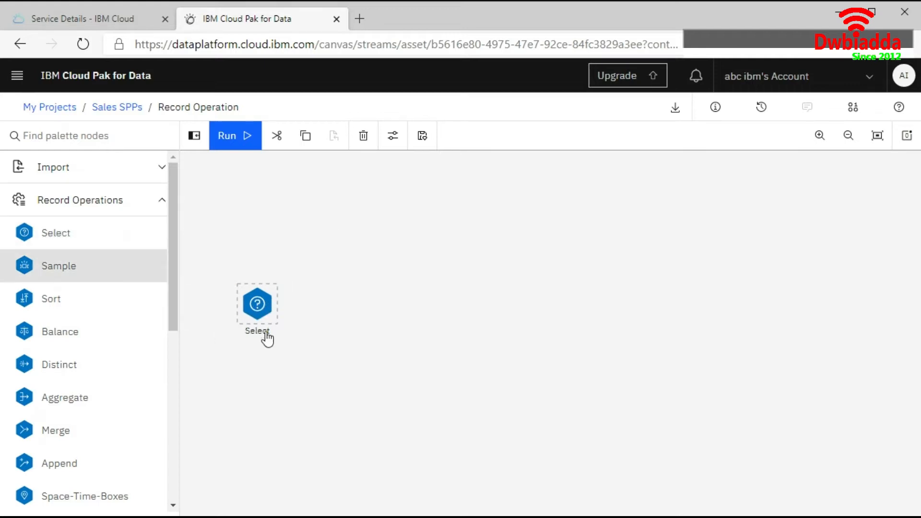
Open the Select node's settings and set its mode to Discard
{"action": "left_click", "coordinate": [283, 291]}
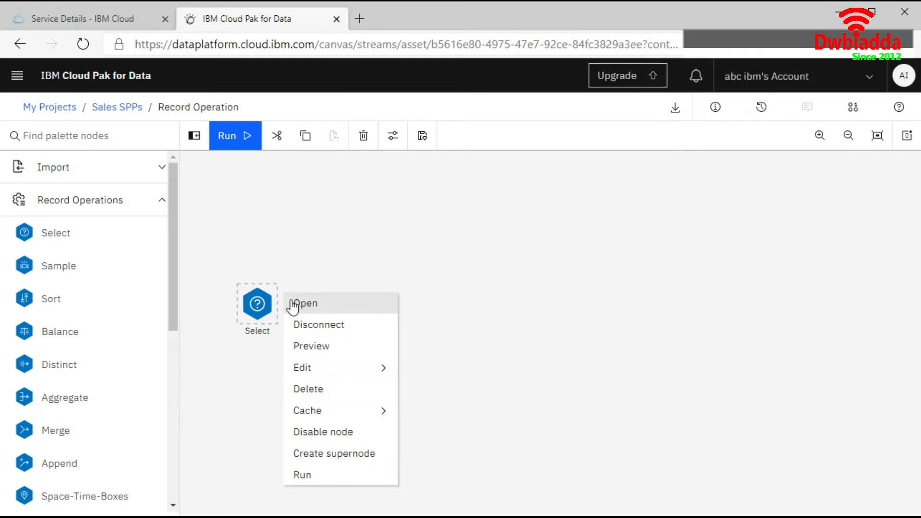
{"action": "left_click", "coordinate": [307, 304]}
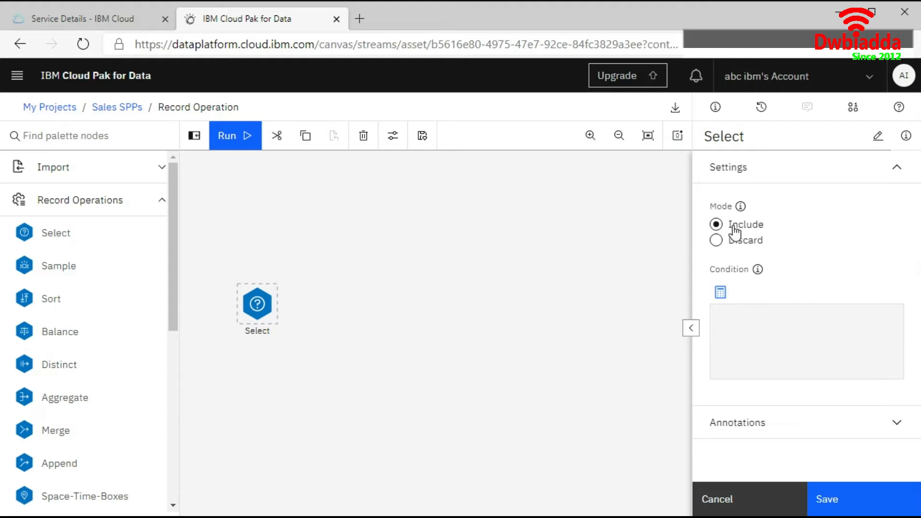
{"action": "left_click", "coordinate": [744, 242]}
Enter the condition (var1 = 'value' and var2='value2') as the first line of the Select condition
{"action": "left_click", "coordinate": [752, 328]}
{"action": "type", "text": "(va"}
{"action": "type", "text": ")"}
{"action": "key", "text": "Left"}
{"action": "type", "text": "va"}
{"action": "type", "text": "value"}
{"action": "key", "text": "Left"}
{"action": "type", "text": "and var2="}
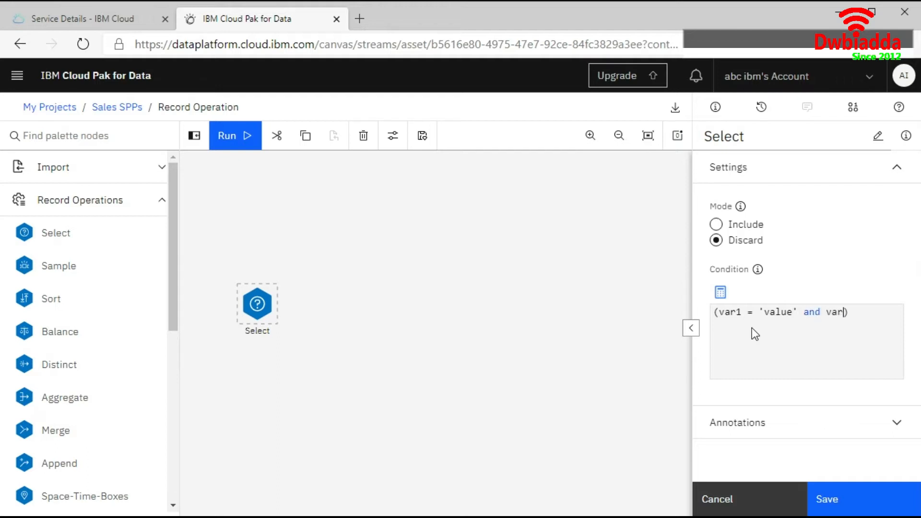
{"action": "type", "text": "''"}
{"action": "type", "text": "b"}
{"action": "type", "text": "alue"}
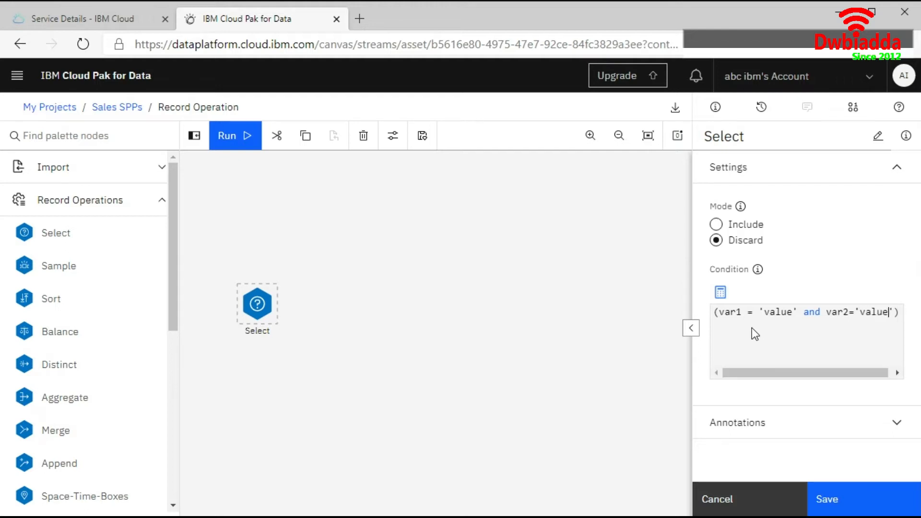
{"action": "type", "text": "2"}
{"action": "key", "text": "End"}
{"action": "key", "text": "Return"}
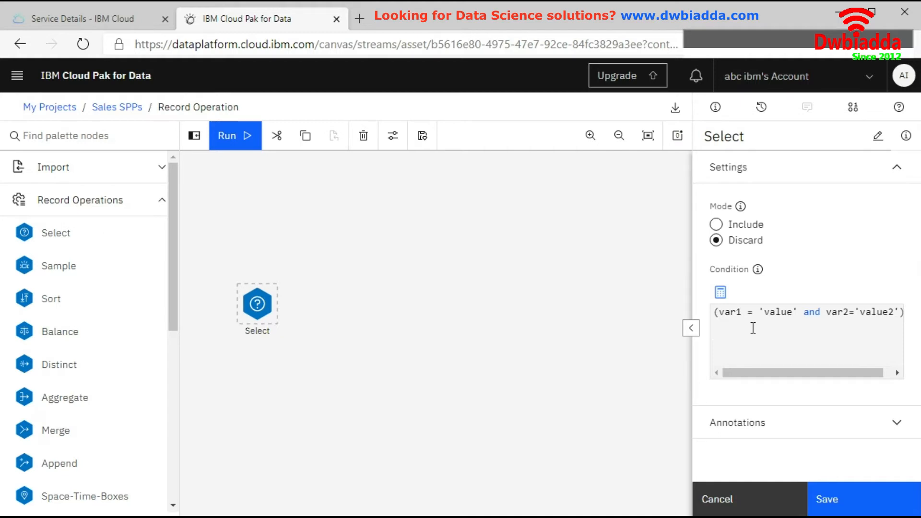
{"action": "type", "text": "and not()"}
{"action": "key", "text": "Left"}
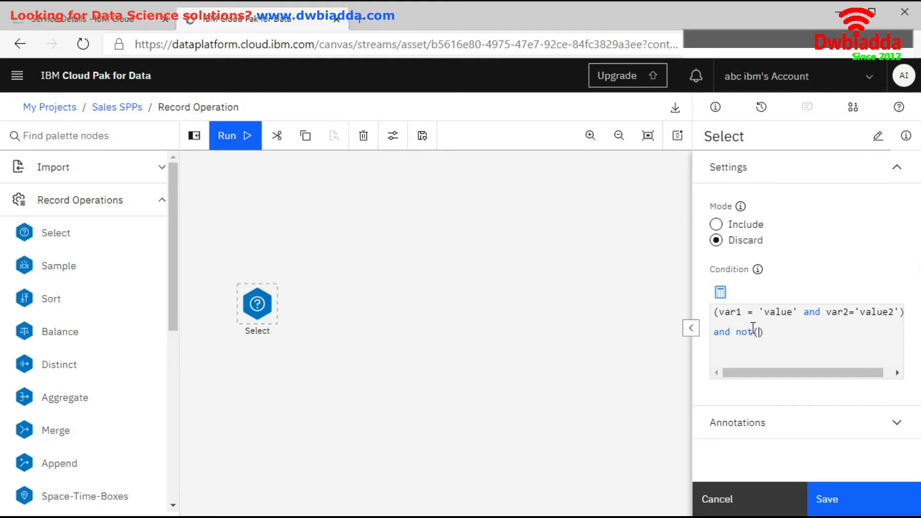
{"action": "type", "text": "@NULL"}
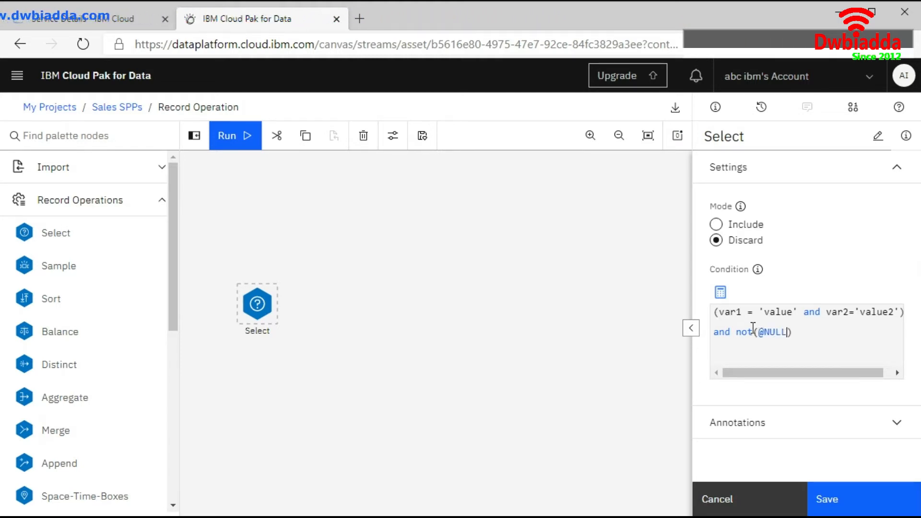
{"action": "type", "text": "(v"}
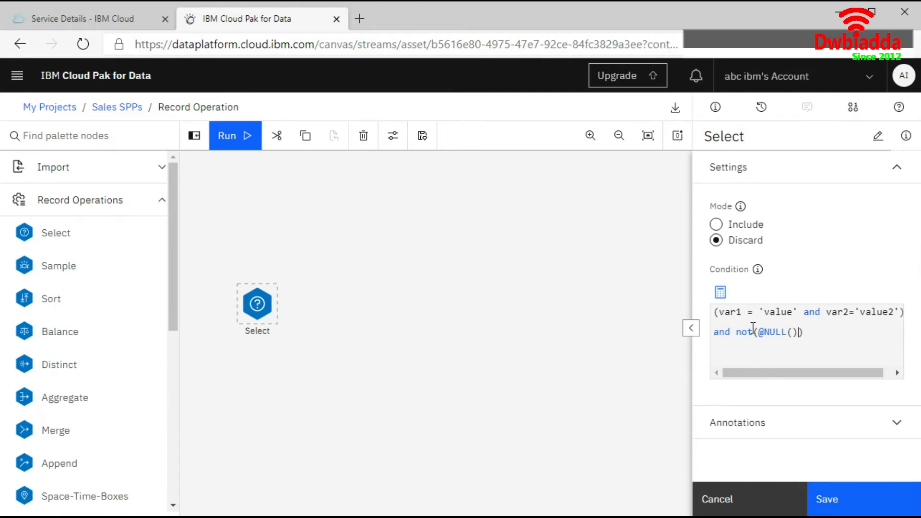
{"action": "type", "text": "ar1)"}
{"action": "type", "text": " and "}
{"action": "type", "text": "@NUL"}
{"action": "type", "text": "L"}
{"action": "type", "text": "()"}
{"action": "type", "text": "var2"}
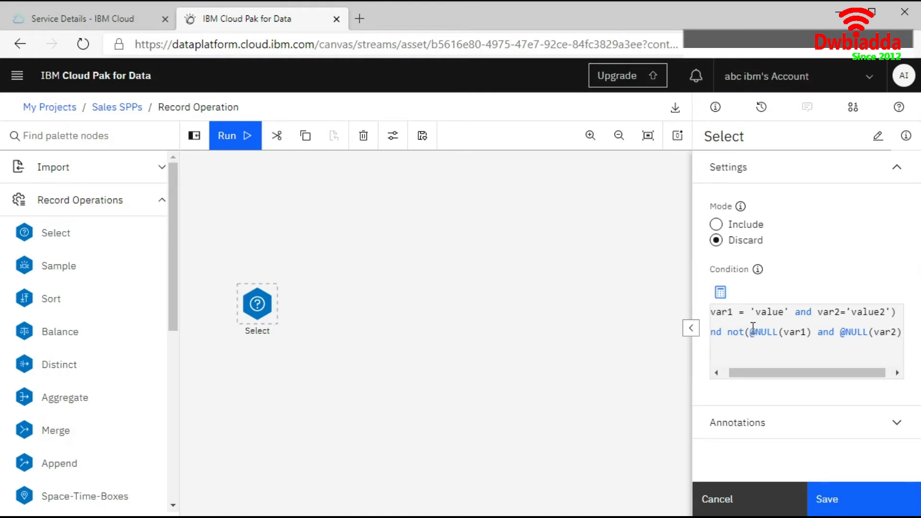
{"action": "type", "text": "))"}
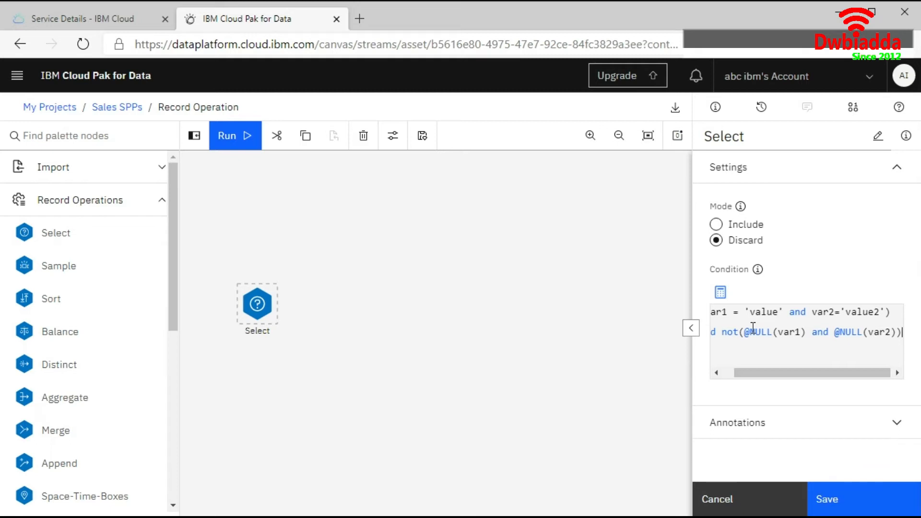
{"action": "key", "text": "Return"}
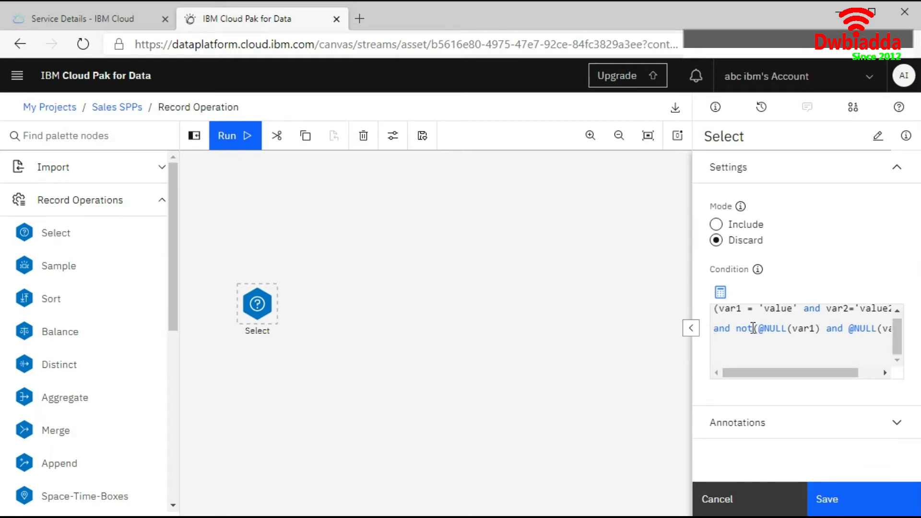
{"action": "key", "text": "BackSpace"}
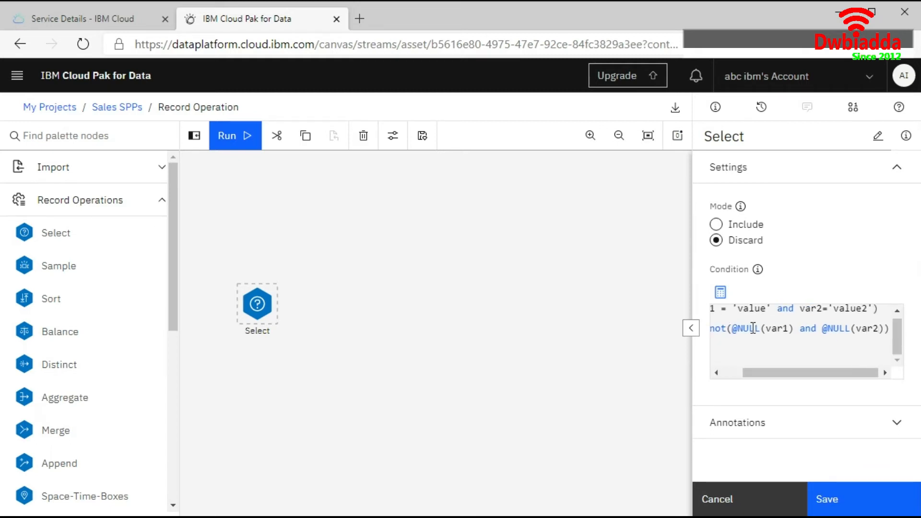
{"action": "key", "text": "Return"}
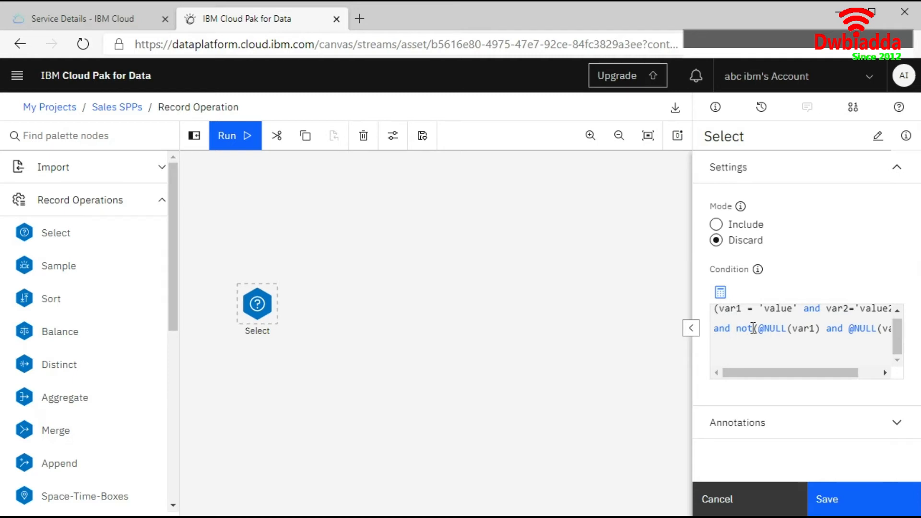
{"action": "left_click", "coordinate": [754, 329], "text": "shift"}
{"action": "key", "text": "BackSpace"}
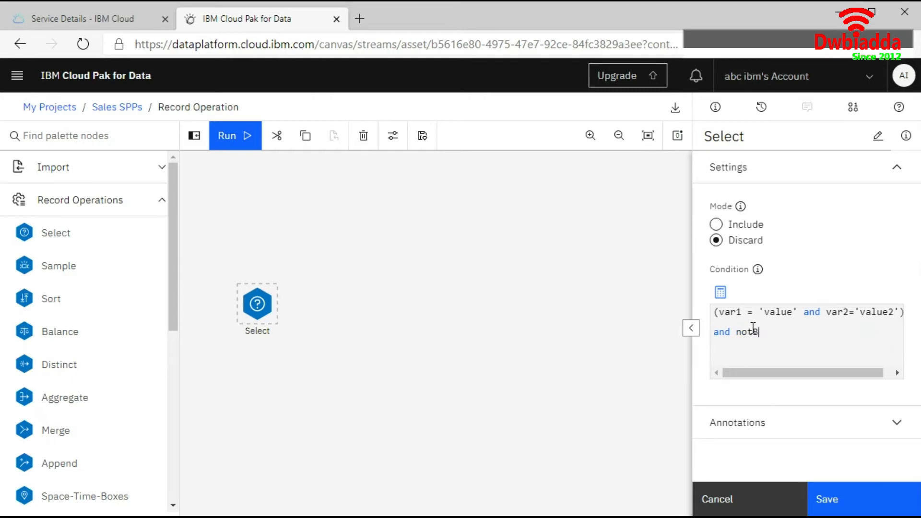
{"action": "key", "text": "BackSpace"}
{"action": "key", "text": "BackSpace"}
{"action": "key", "text": "ctrl+z"}
{"action": "key", "text": "ctrl+z"}
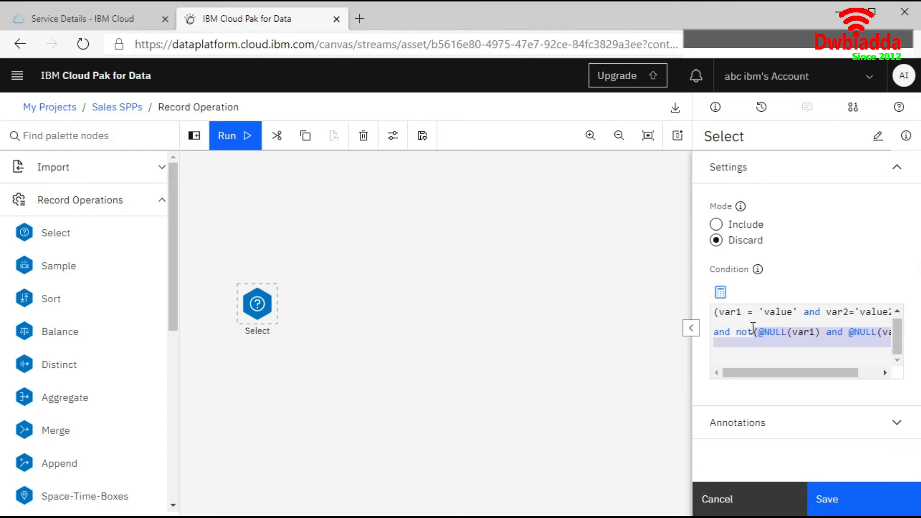
{"action": "key", "text": "Right"}
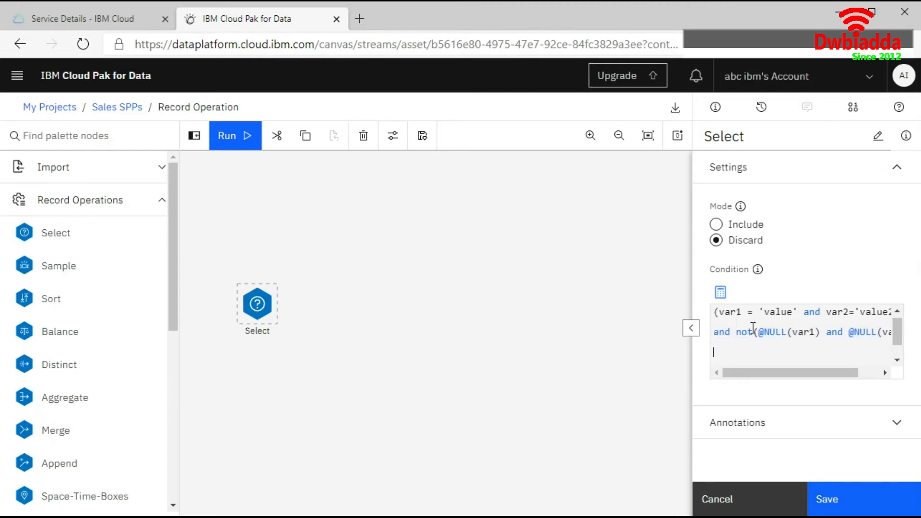
Add a third condition line BP = 'HIGH' and random (10)<=4, then save the Select node
{"action": "type", "text": "BP = ''HIGH"}
{"action": "key", "text": "BackSpace"}
{"action": "type", "text": "and random "}
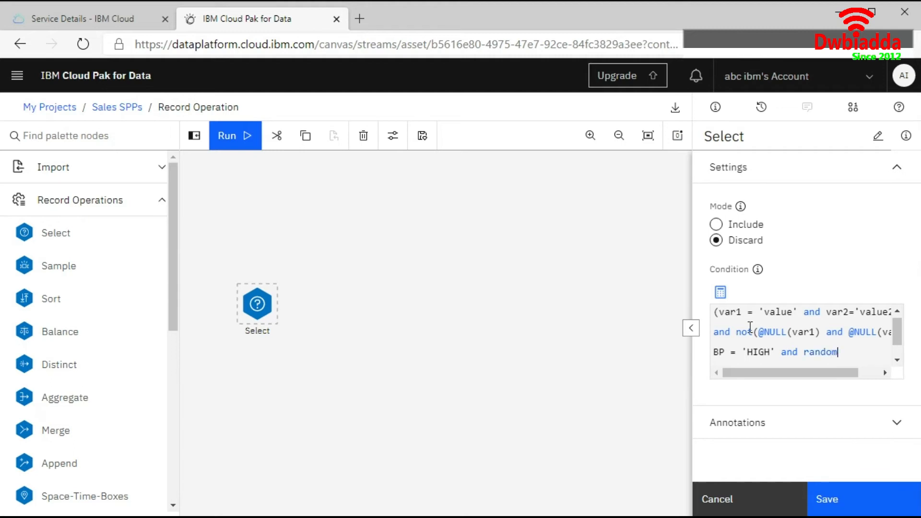
{"action": "type", "text": "()"}
{"action": "key", "text": "Left"}
{"action": "type", "text": "10)"}
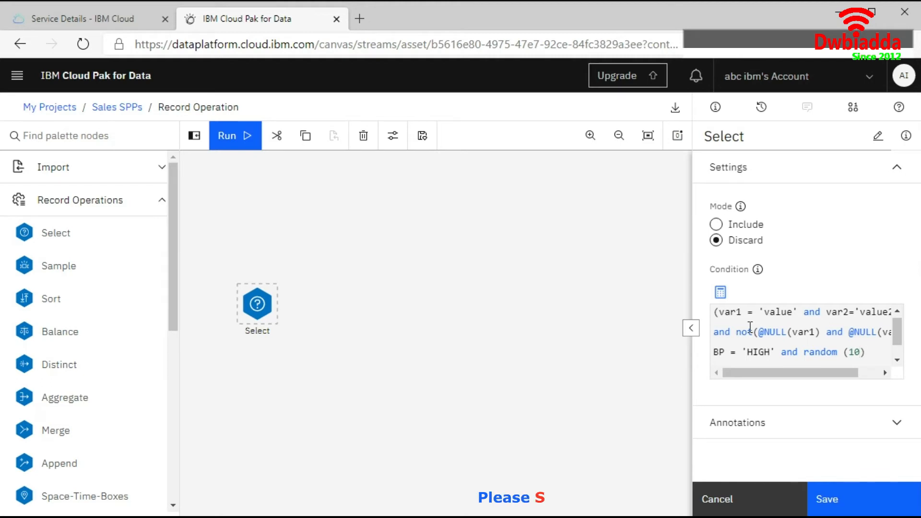
{"action": "type", "text": "<="}
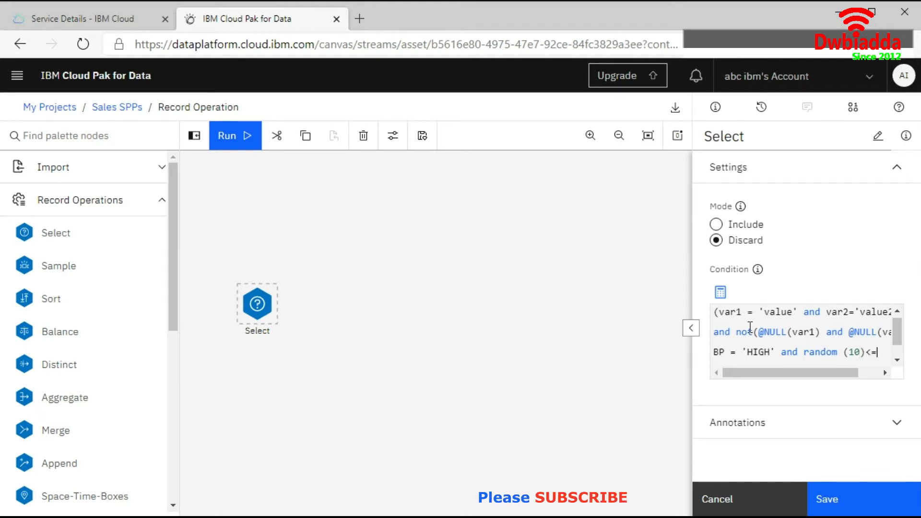
{"action": "type", "text": "4"}
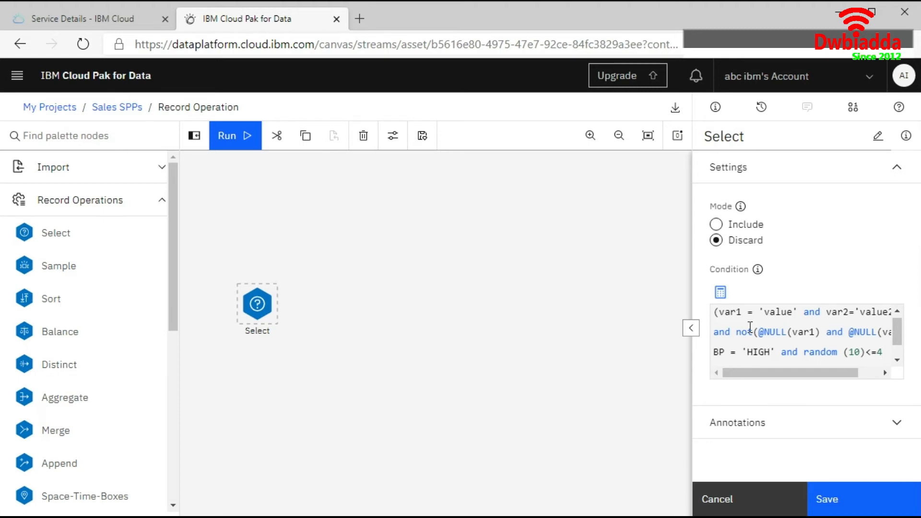
{"action": "left_click", "coordinate": [859, 500]}
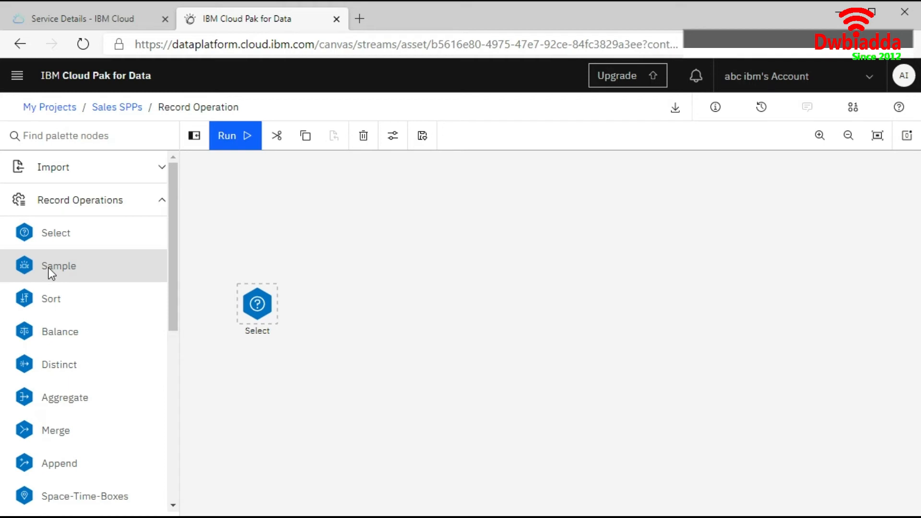
Add a Sample node beside the Select node and open its settings
{"action": "left_click_drag", "start_coordinate": [338, 300], "coordinate": [336, 310]}
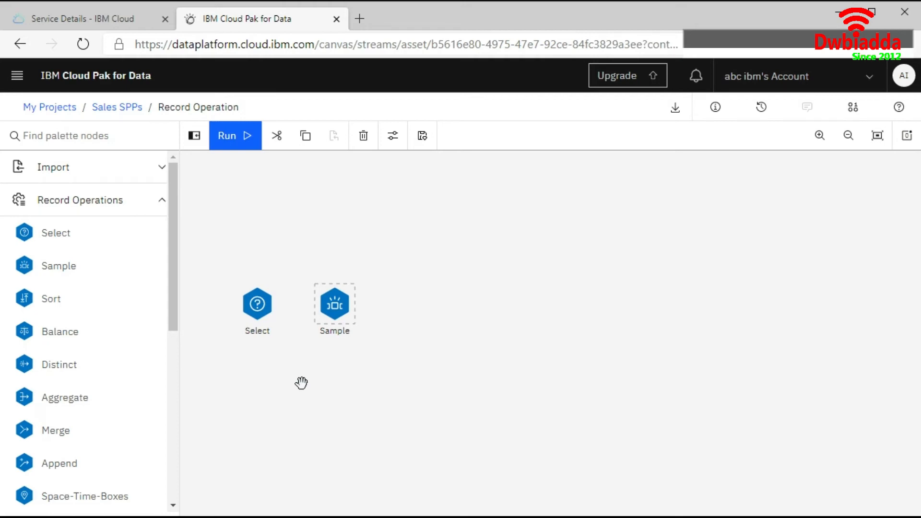
{"action": "mouse_move", "coordinate": [364, 289]}
{"action": "left_click", "coordinate": [361, 287]}
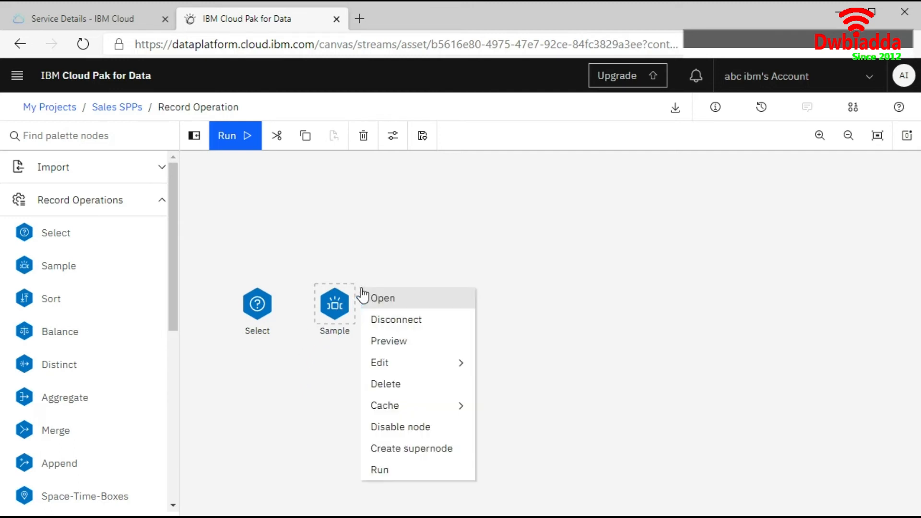
{"action": "left_click", "coordinate": [394, 298]}
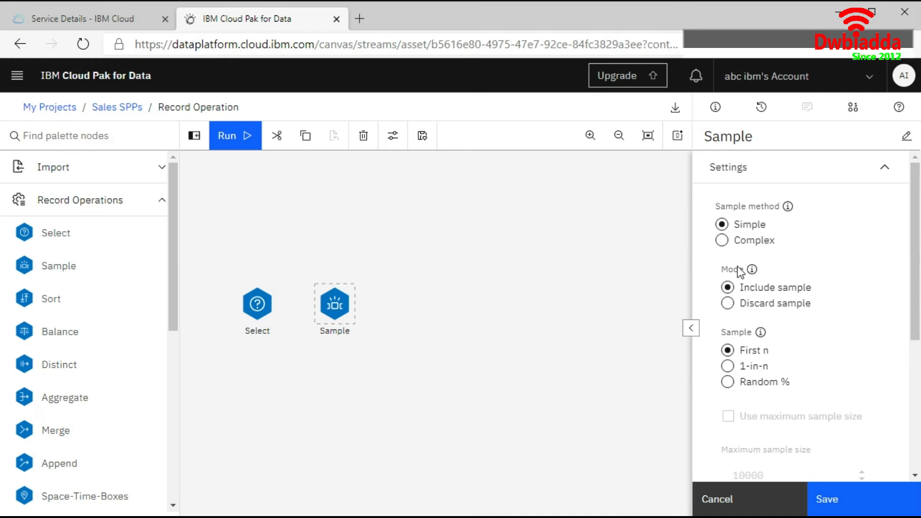
Examine the Complex sample method's cluster and stratify and sample size options, returning to Simple
{"action": "left_click", "coordinate": [721, 241]}
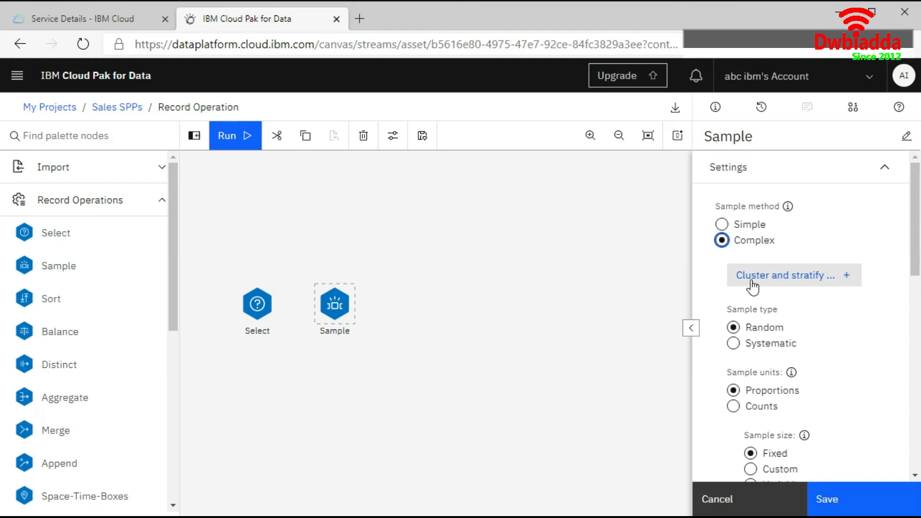
{"action": "left_click", "coordinate": [846, 284]}
{"action": "left_click", "coordinate": [846, 283]}
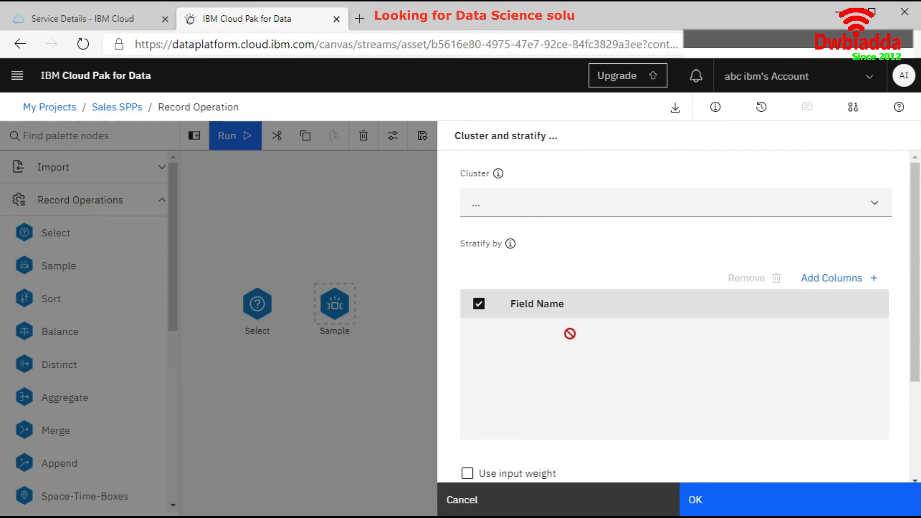
{"action": "left_click", "coordinate": [873, 212]}
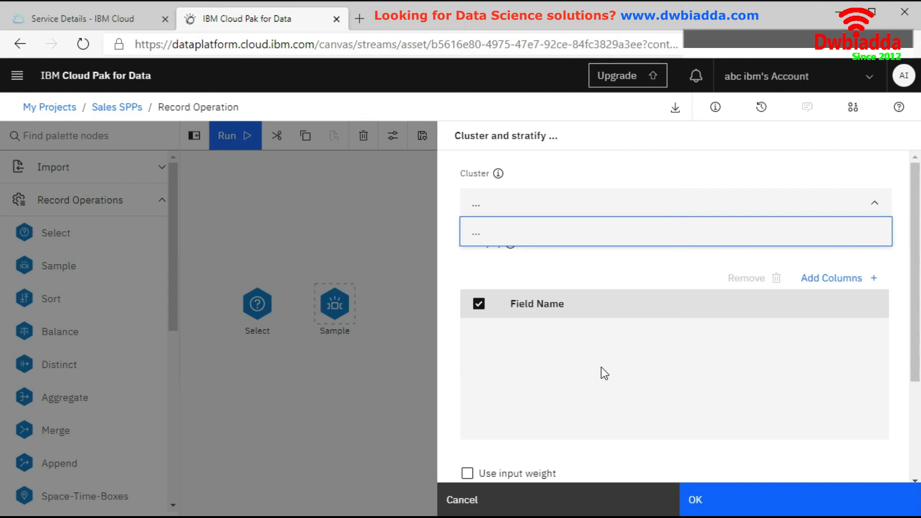
{"action": "left_click", "coordinate": [499, 506]}
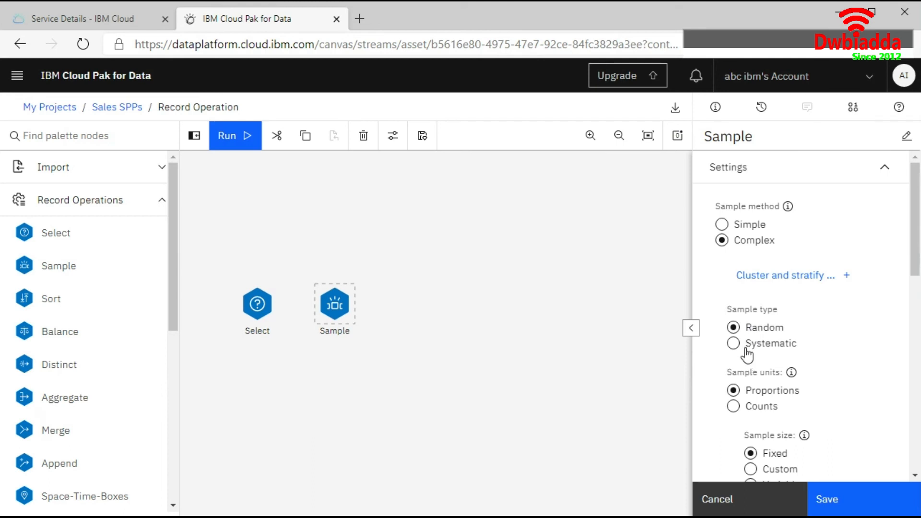
{"action": "scroll", "coordinate": [795, 390], "scroll_direction": "down", "scroll_amount": 2}
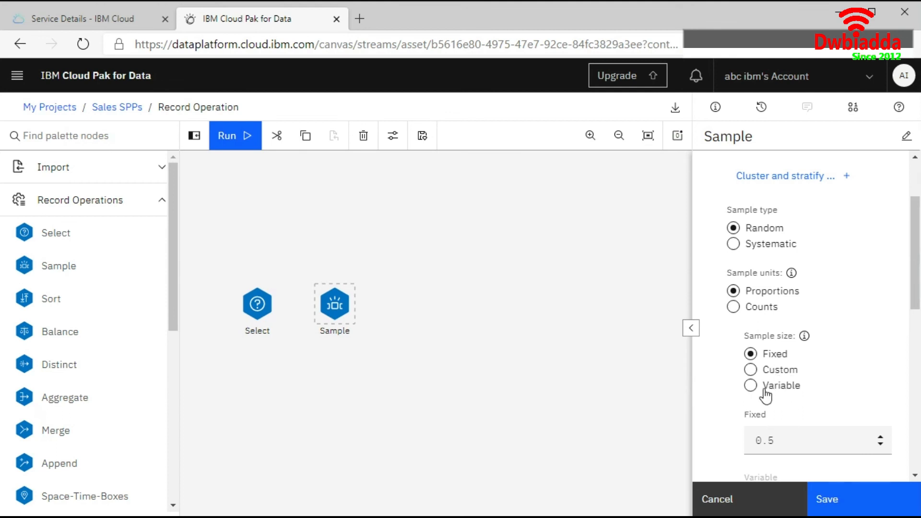
{"action": "scroll", "coordinate": [758, 333], "scroll_direction": "up", "scroll_amount": 1}
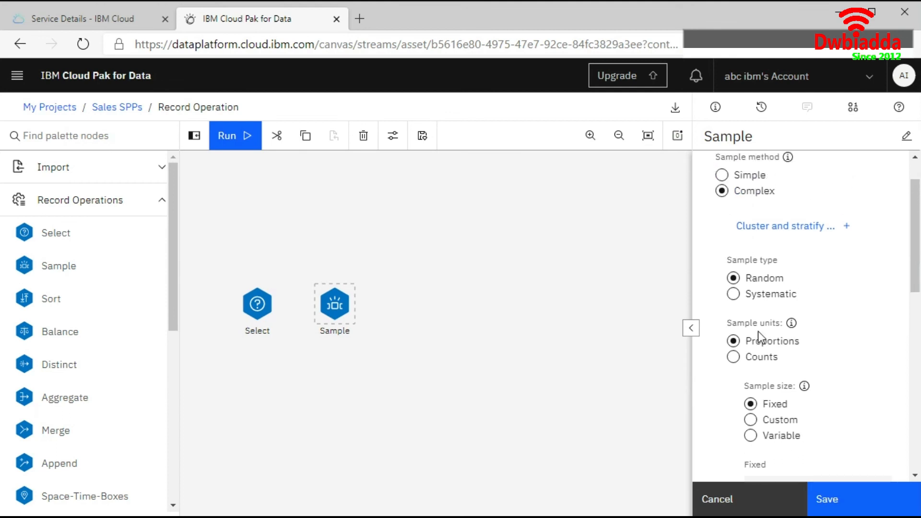
{"action": "left_click", "coordinate": [724, 176]}
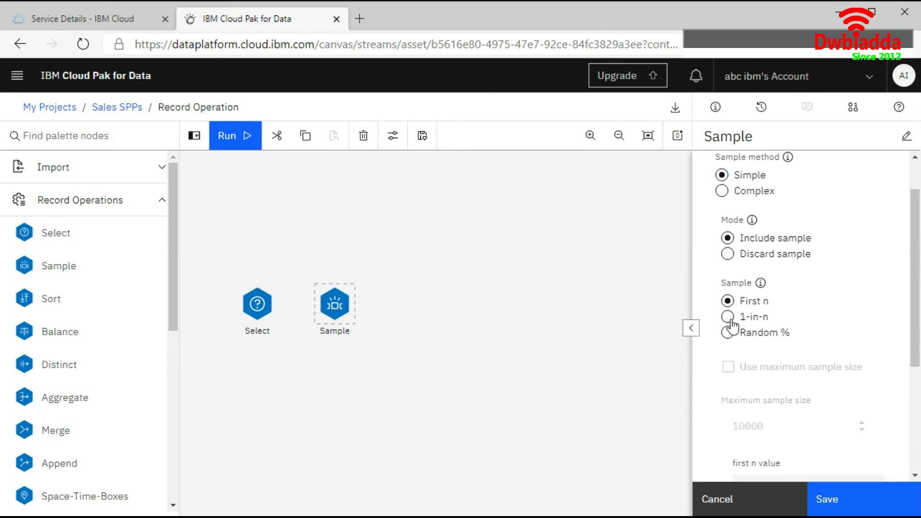
Choose 1-in-n sampling, enable Use maximum sample size, and raise the 1-in-n value
{"action": "left_click", "coordinate": [730, 319]}
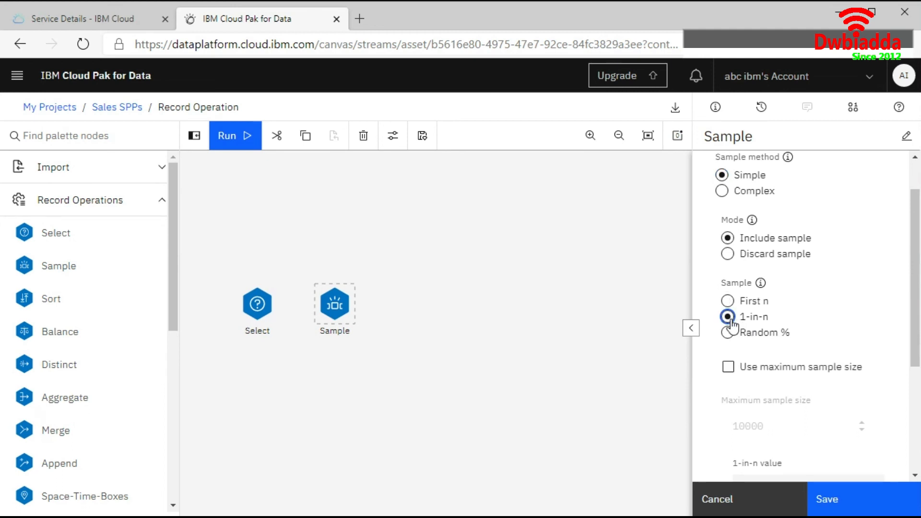
{"action": "left_click", "coordinate": [728, 371]}
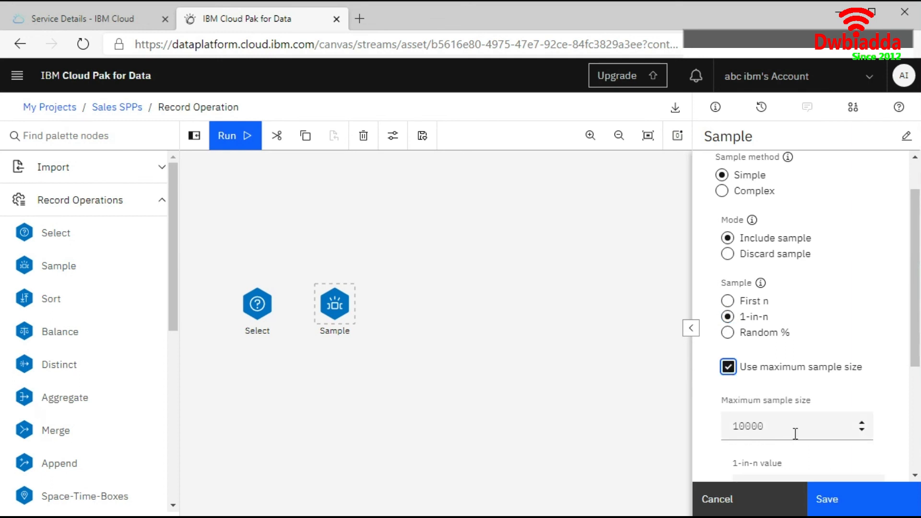
{"action": "scroll", "coordinate": [795, 433], "scroll_direction": "down", "scroll_amount": 2}
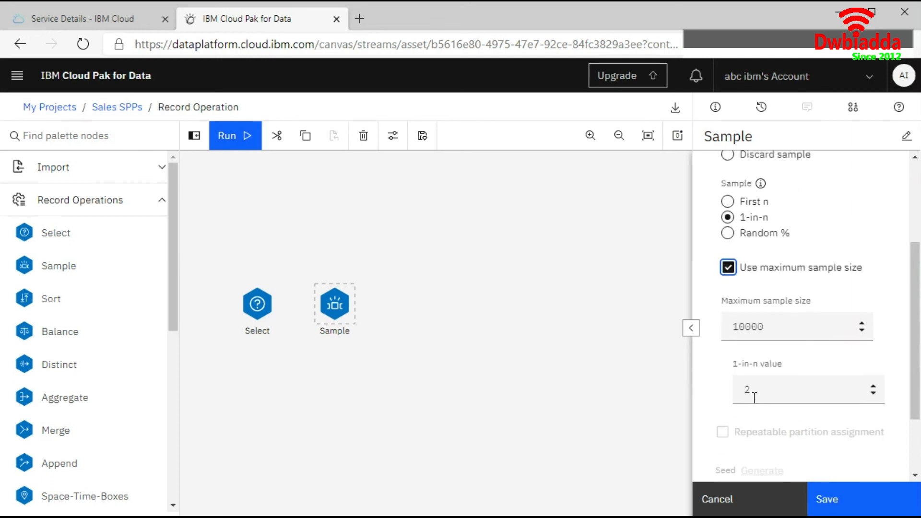
{"action": "left_click", "coordinate": [874, 387]}
{"action": "left_click", "coordinate": [874, 387]}
{"action": "double_click", "coordinate": [874, 387]}
Switch the sample to Random % and save the Sample node
{"action": "left_click", "coordinate": [734, 239]}
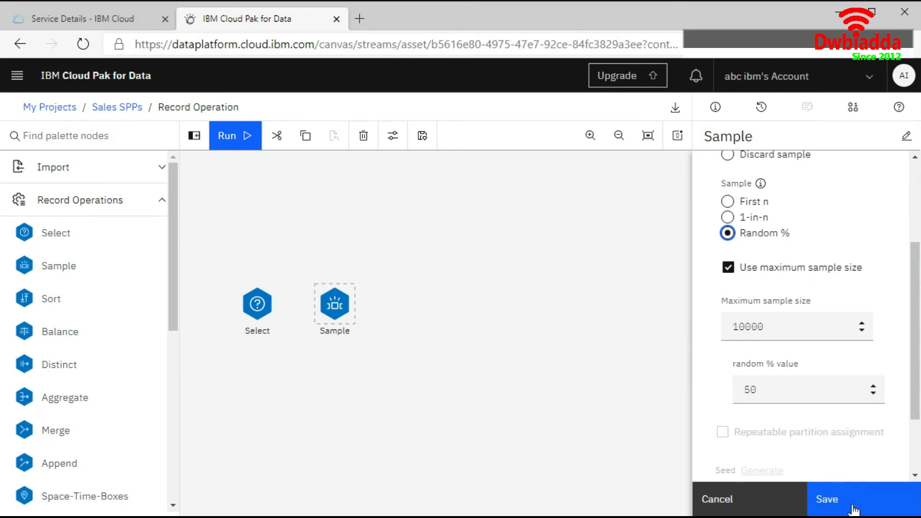
{"action": "left_click", "coordinate": [407, 389]}
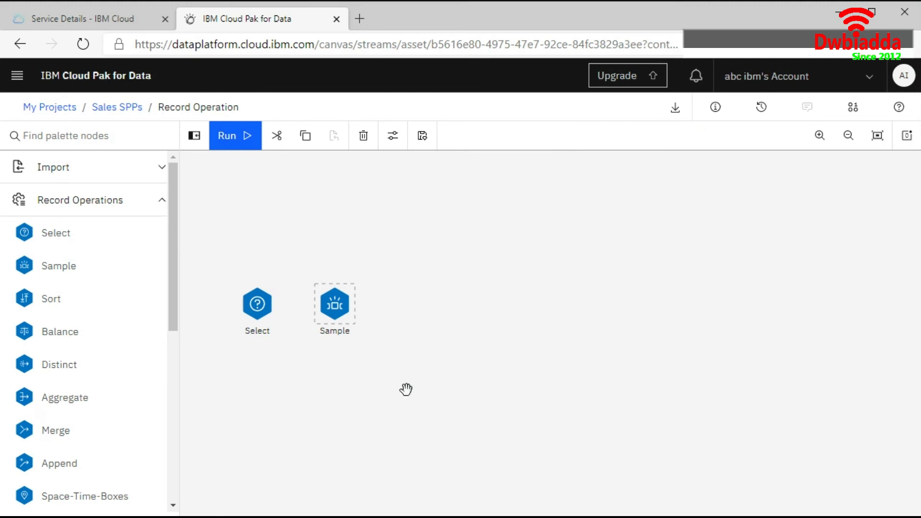